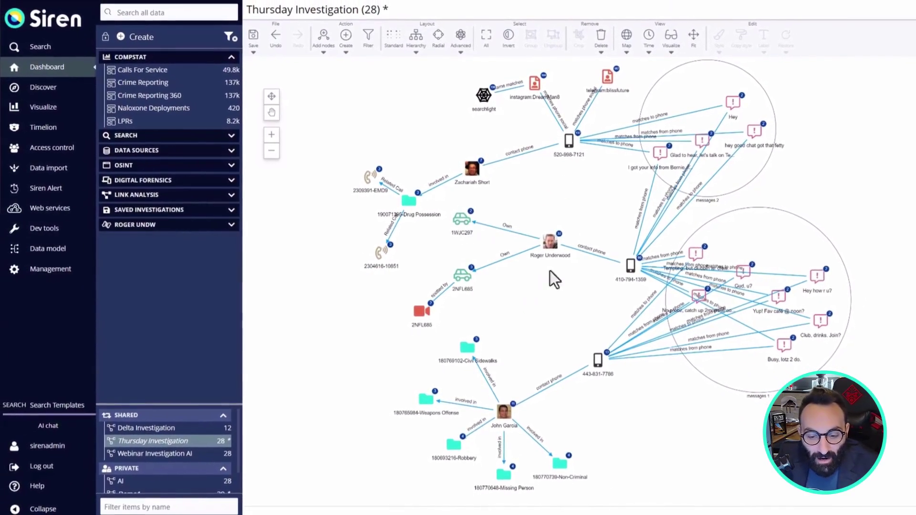
{"action": "left_click_drag", "start_coordinate": [467, 349], "coordinate": [478, 342]}
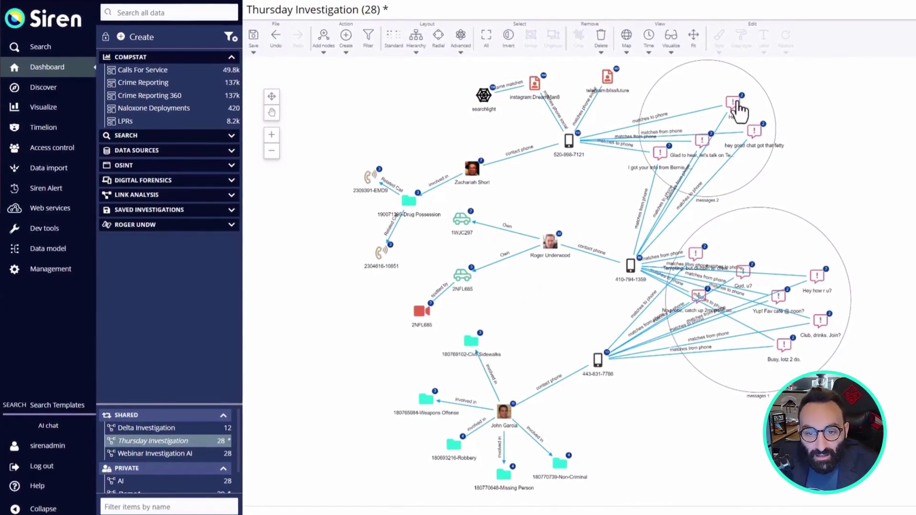
{"action": "left_click_drag", "start_coordinate": [731, 101], "coordinate": [723, 104]}
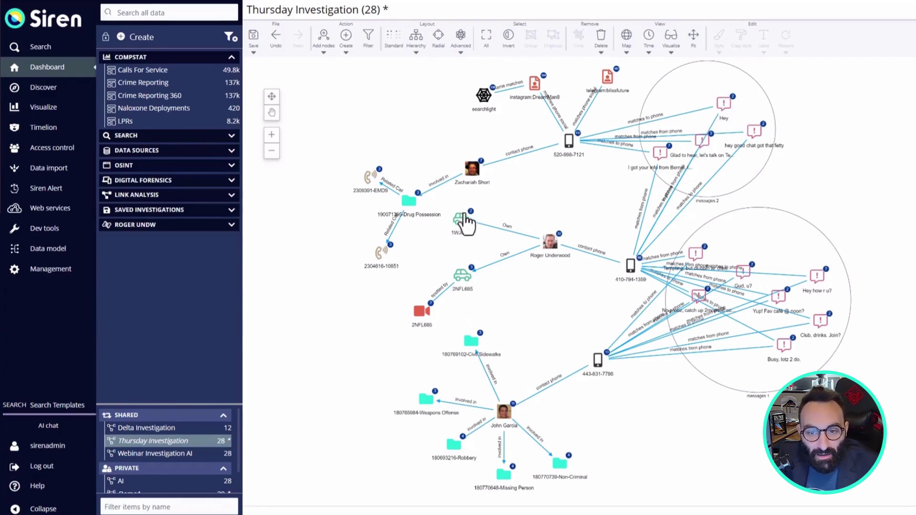
{"action": "left_click_drag", "start_coordinate": [463, 218], "coordinate": [459, 220]}
{"action": "left_click_drag", "start_coordinate": [464, 276], "coordinate": [464, 276]}
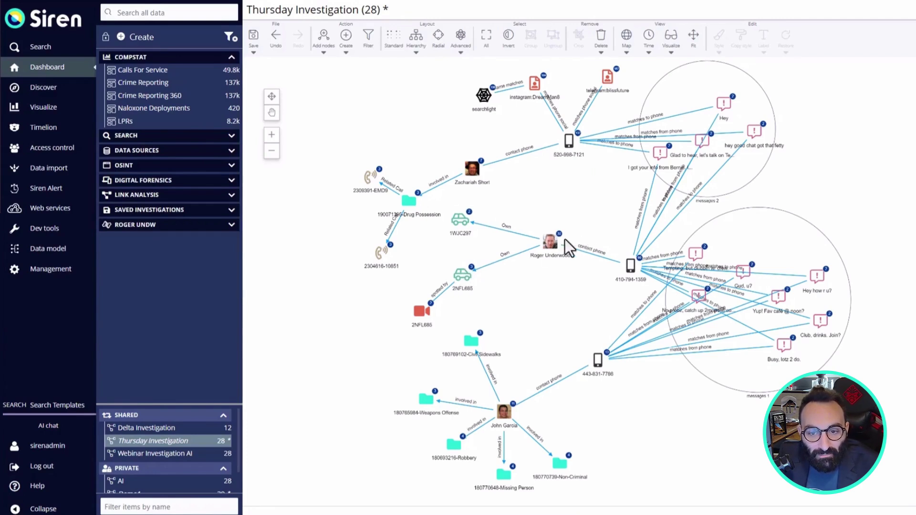
{"action": "left_click_drag", "start_coordinate": [551, 243], "coordinate": [557, 242]}
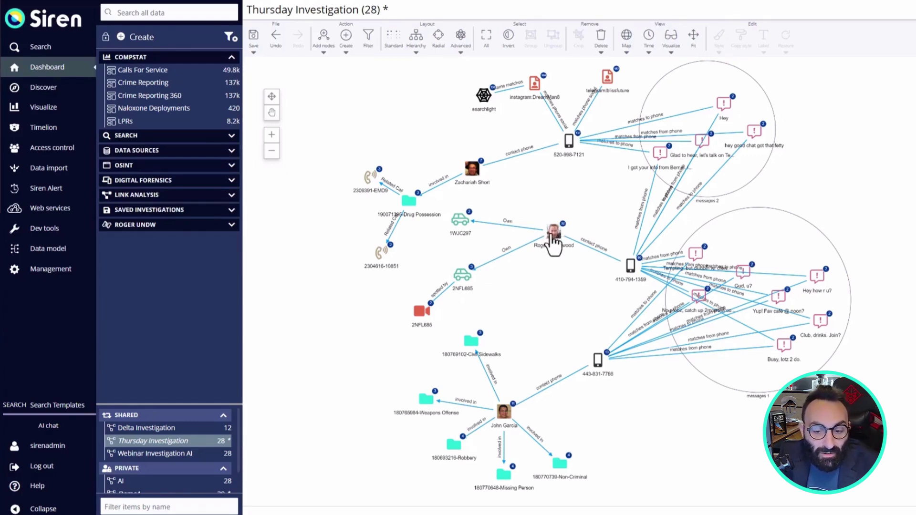
{"action": "left_click", "coordinate": [554, 236]}
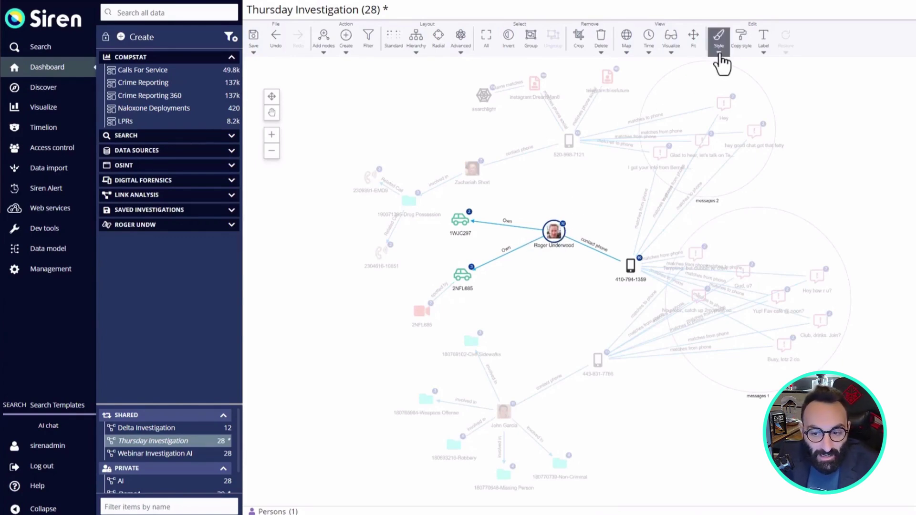
{"action": "left_click", "coordinate": [719, 40]}
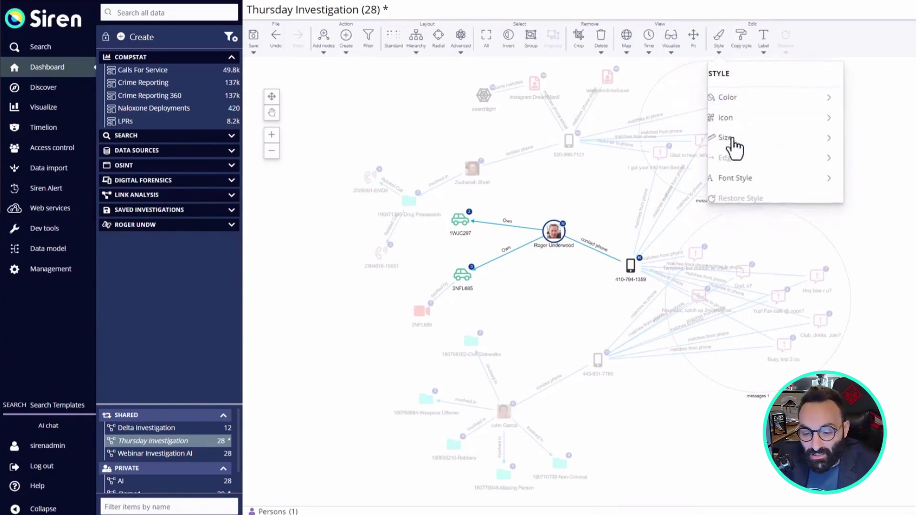
{"action": "left_click", "coordinate": [733, 138]}
{"action": "left_click_drag", "start_coordinate": [741, 98], "coordinate": [766, 98]}
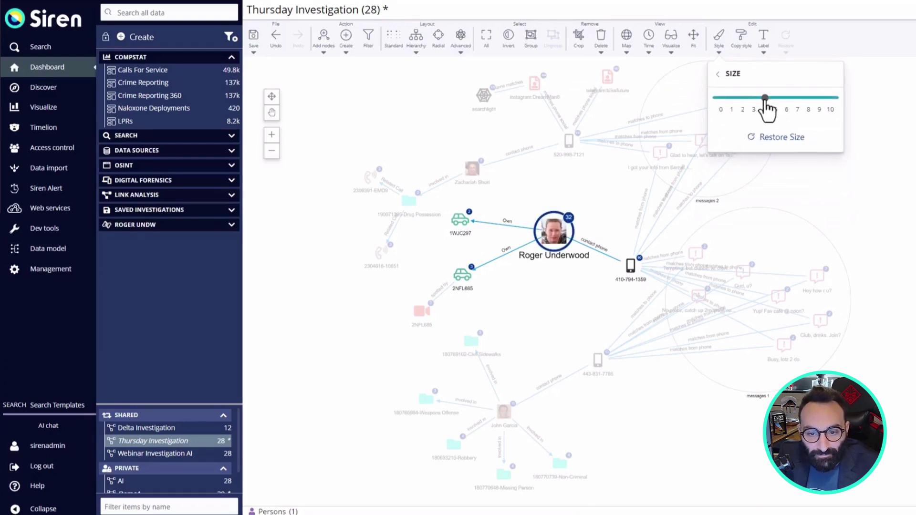
{"action": "left_click", "coordinate": [718, 39]}
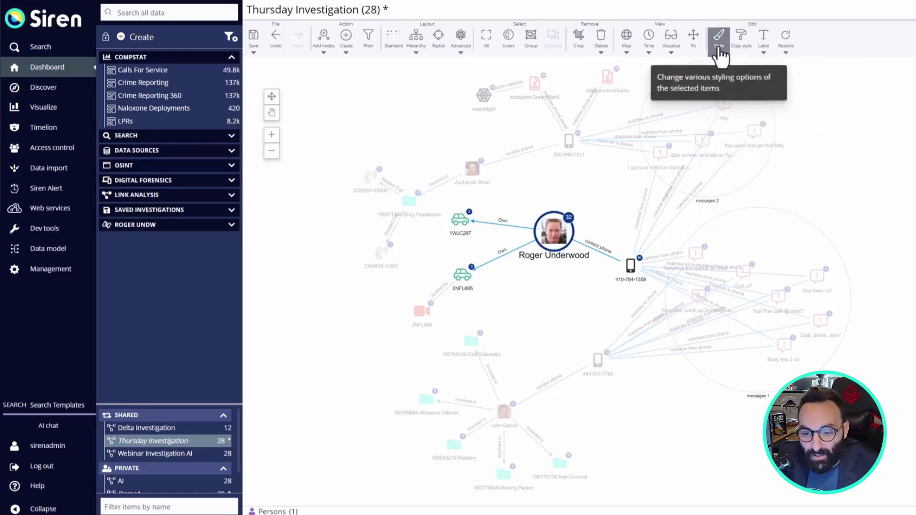
{"action": "left_click", "coordinate": [718, 39]}
{"action": "left_click", "coordinate": [732, 97]}
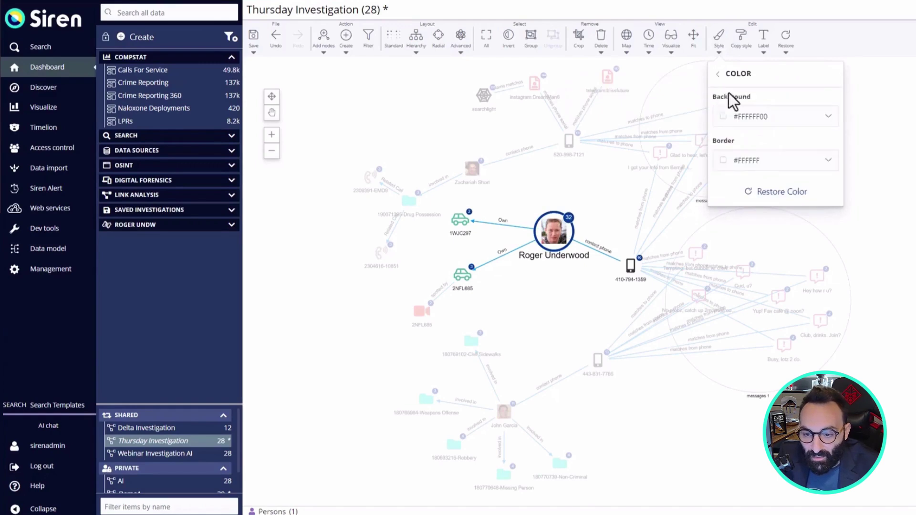
{"action": "left_click", "coordinate": [764, 159]}
{"action": "left_click", "coordinate": [790, 252]}
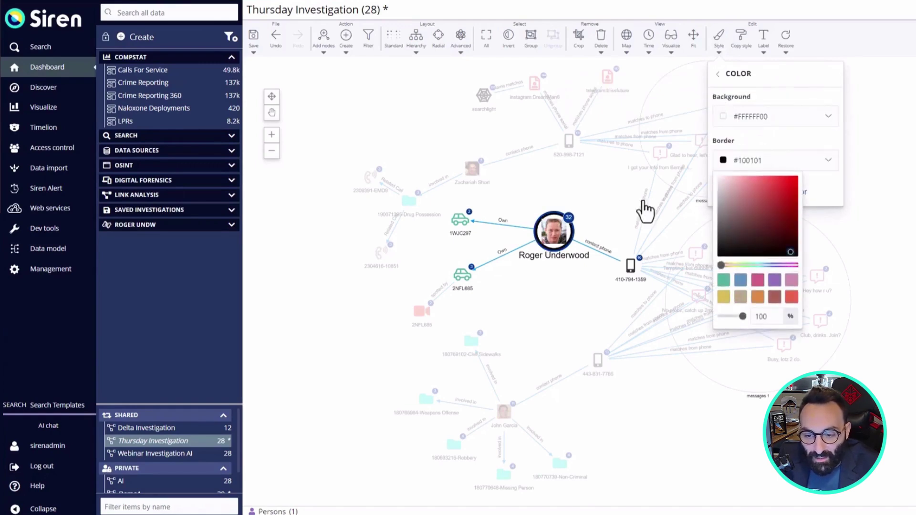
{"action": "left_click", "coordinate": [615, 186]}
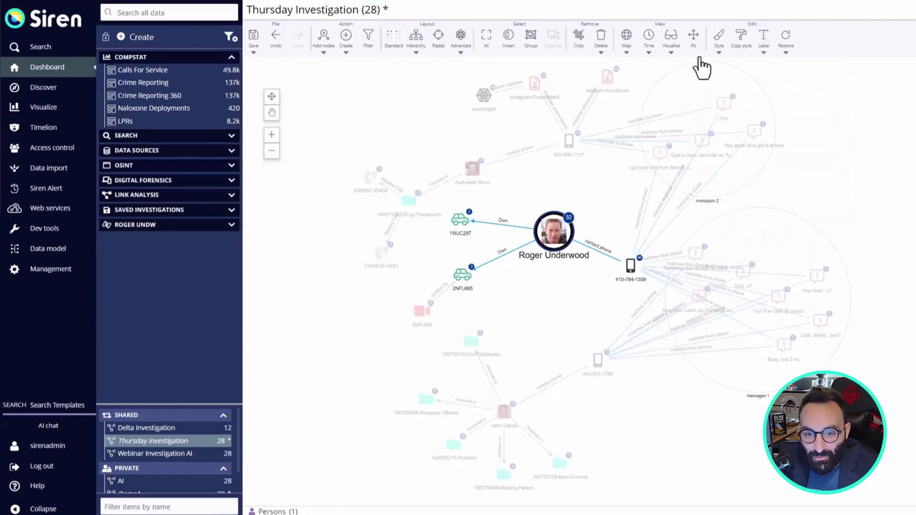
{"action": "left_click", "coordinate": [764, 39]}
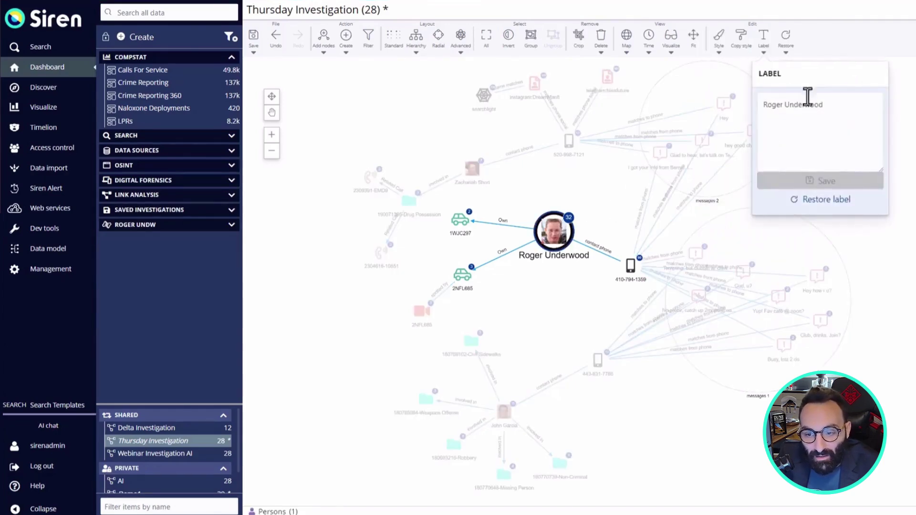
Relabel the node 'Roger Underwood - Primary Suspect', save, and deselect to view the whole chart.
{"action": "left_click", "coordinate": [830, 104]}
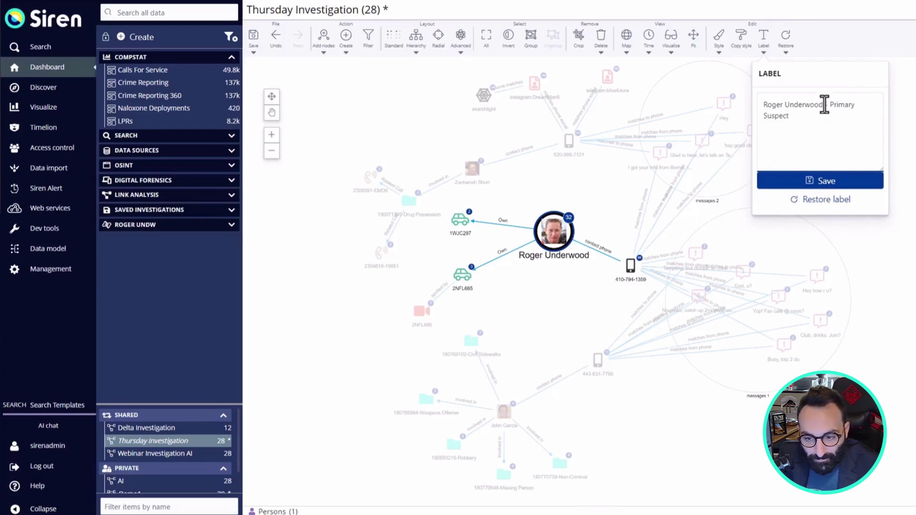
{"action": "left_click", "coordinate": [820, 181]}
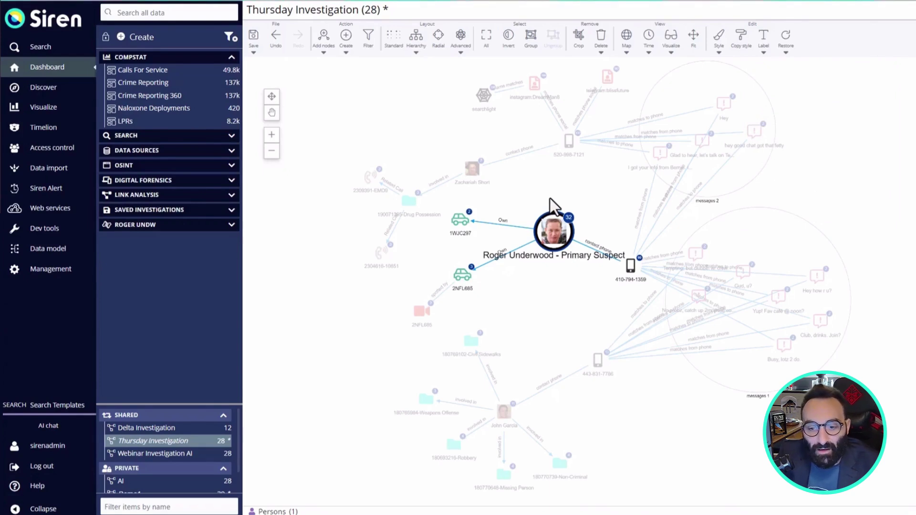
{"action": "left_click", "coordinate": [544, 296]}
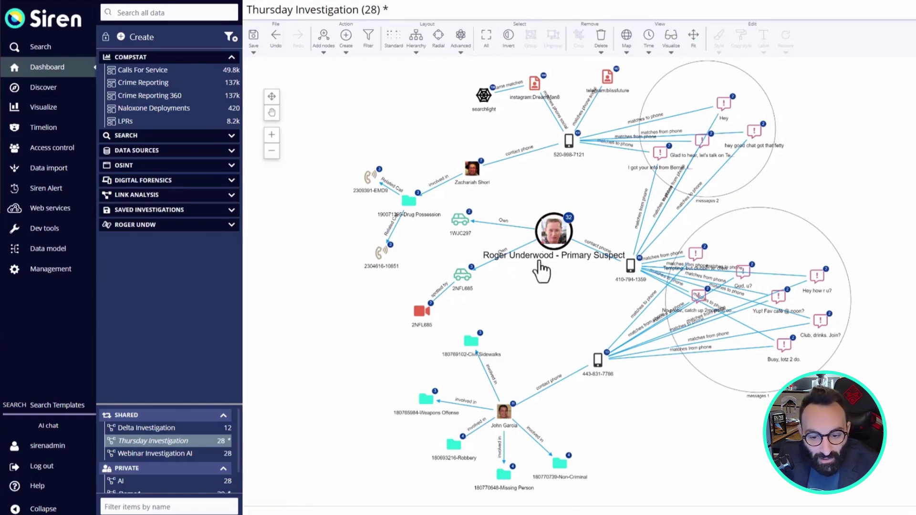
Create a Transaction entity with identifier 3000$ and add it to the chart.
{"action": "left_click_drag", "start_coordinate": [555, 233], "coordinate": [551, 238]}
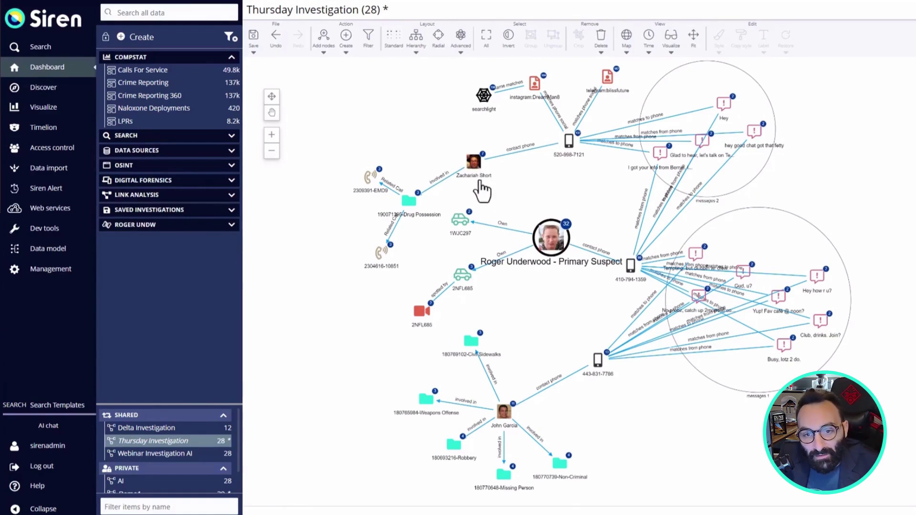
{"action": "left_click", "coordinate": [346, 44]}
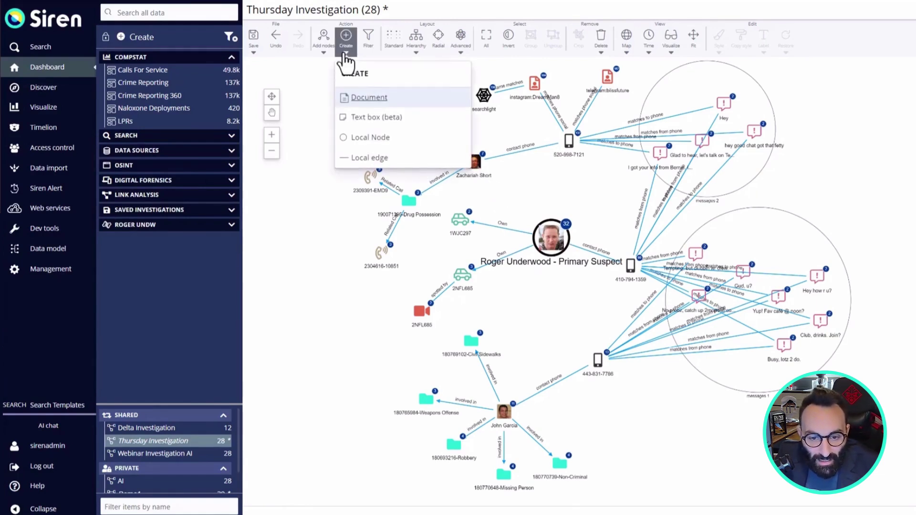
{"action": "left_click", "coordinate": [368, 98]}
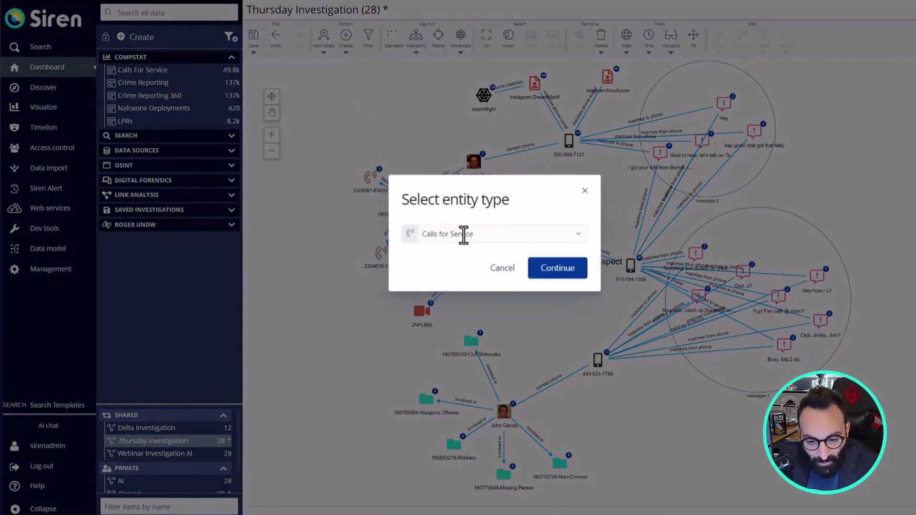
{"action": "left_click", "coordinate": [470, 234]}
{"action": "scroll", "coordinate": [467, 280], "scroll_direction": "down", "scroll_amount": 3}
{"action": "left_click", "coordinate": [457, 326]}
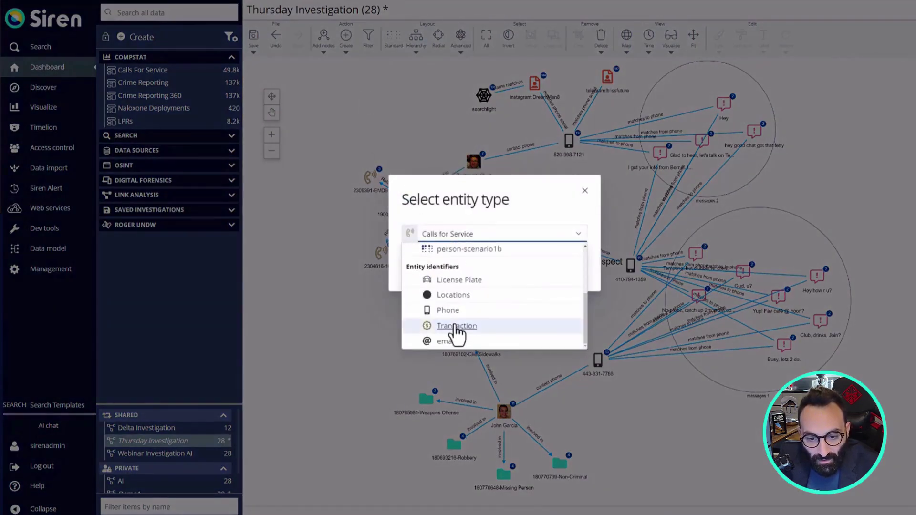
{"action": "left_click", "coordinate": [472, 229]}
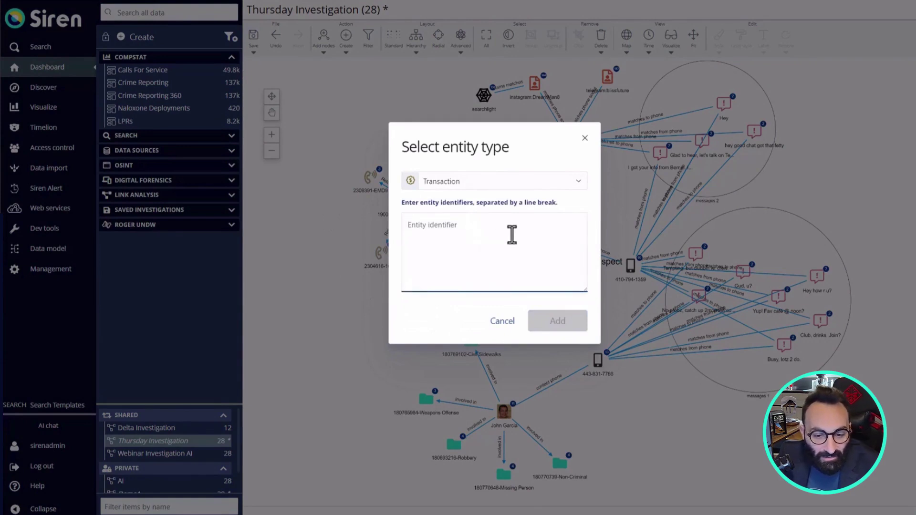
{"action": "type", "text": "3000$"}
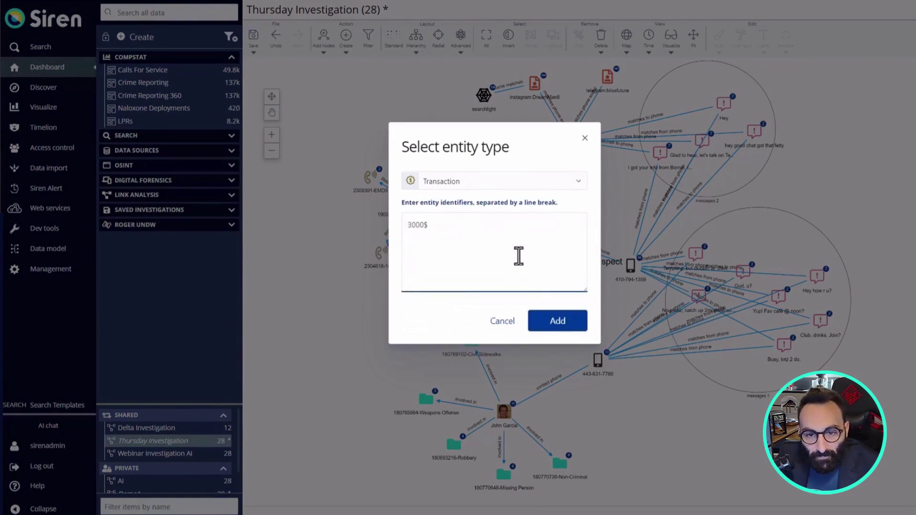
{"action": "left_click", "coordinate": [558, 321]}
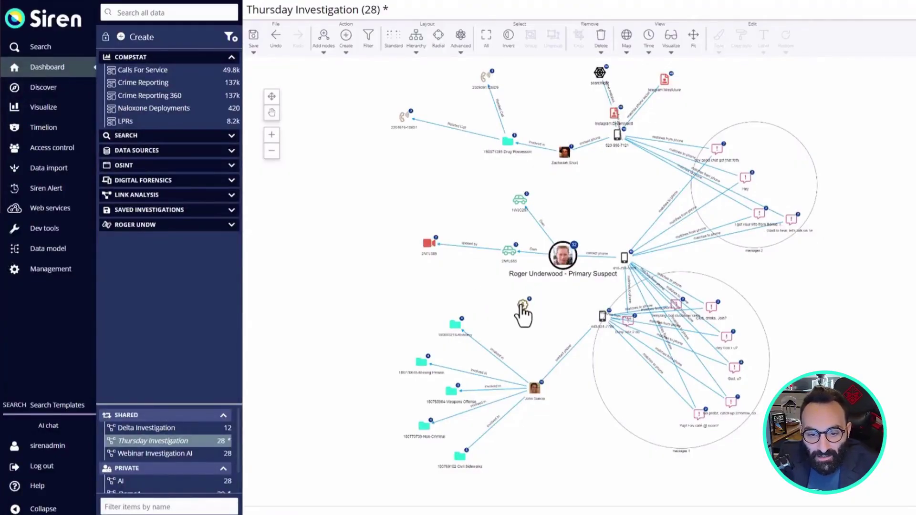
{"action": "left_click", "coordinate": [345, 39]}
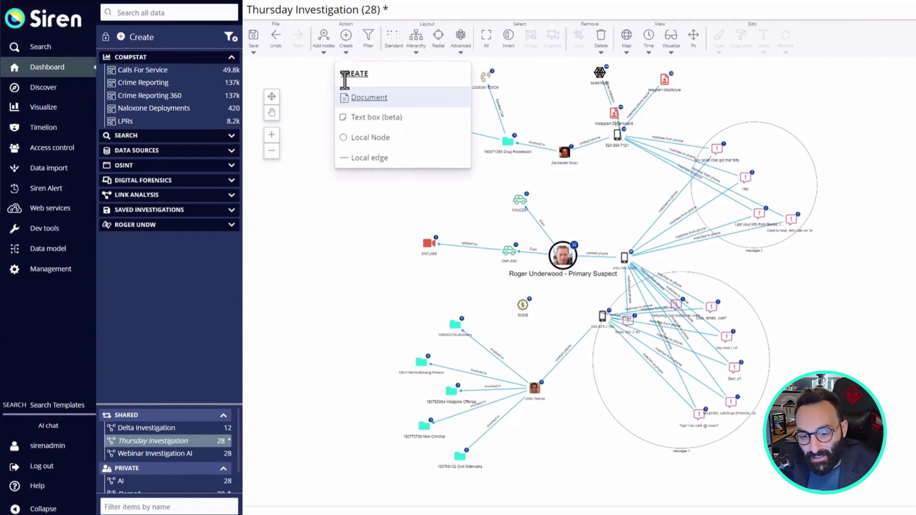
Draw a local edge from the primary suspect to the 3000$ node.
{"action": "left_click", "coordinate": [368, 157]}
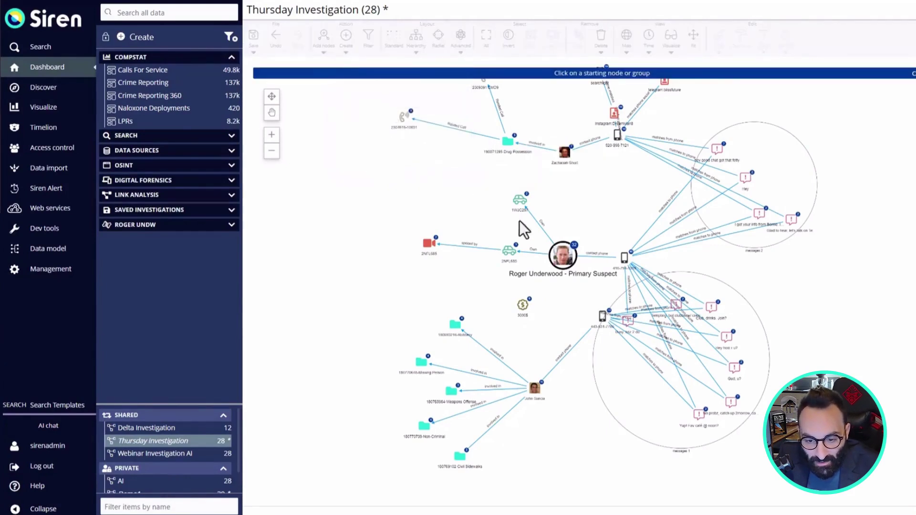
{"action": "left_click", "coordinate": [564, 259]}
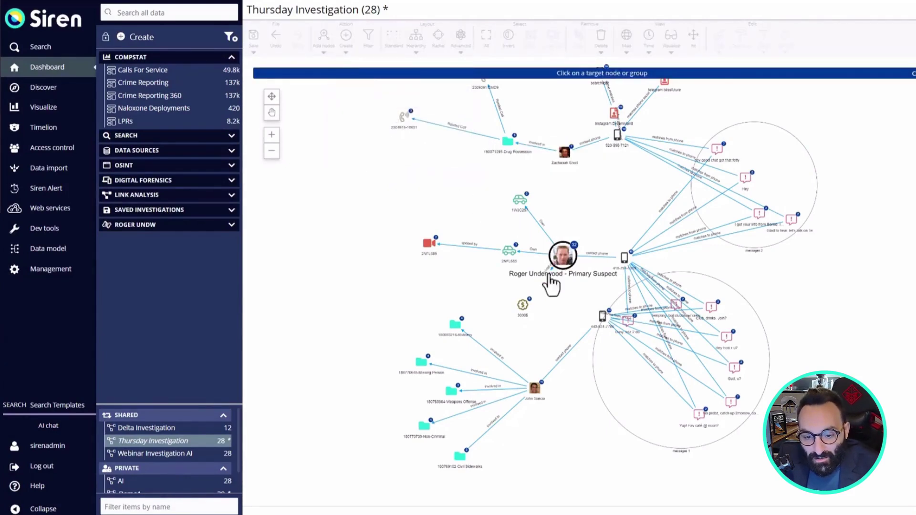
{"action": "left_click", "coordinate": [523, 306]}
{"action": "left_click", "coordinate": [345, 51]}
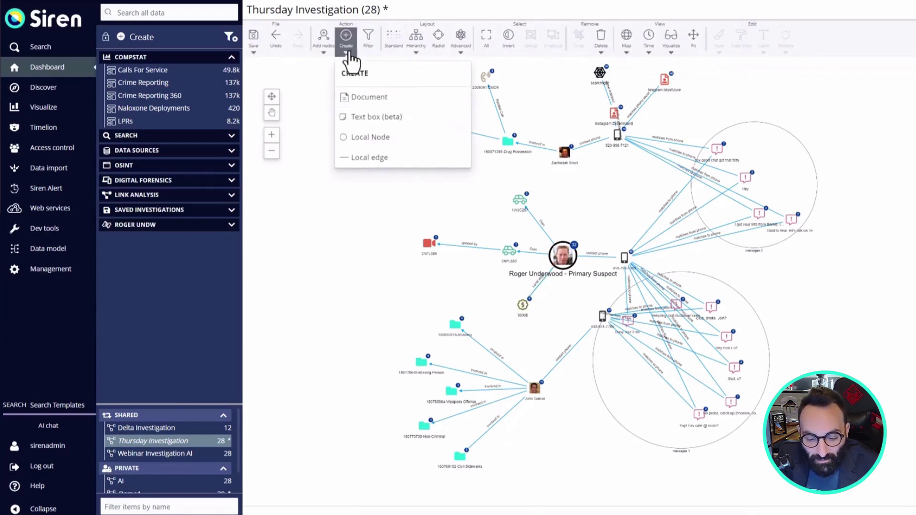
{"action": "left_click", "coordinate": [368, 157]}
{"action": "left_click", "coordinate": [523, 306]}
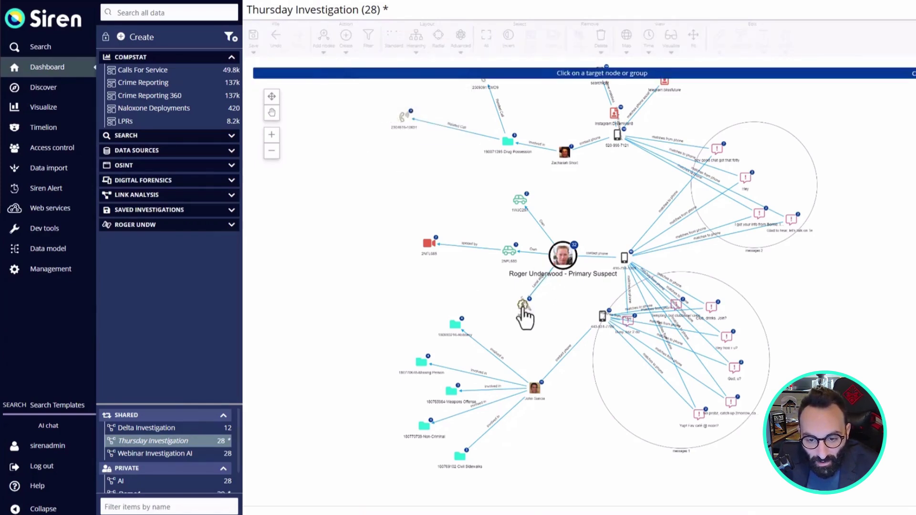
{"action": "left_click", "coordinate": [535, 393]}
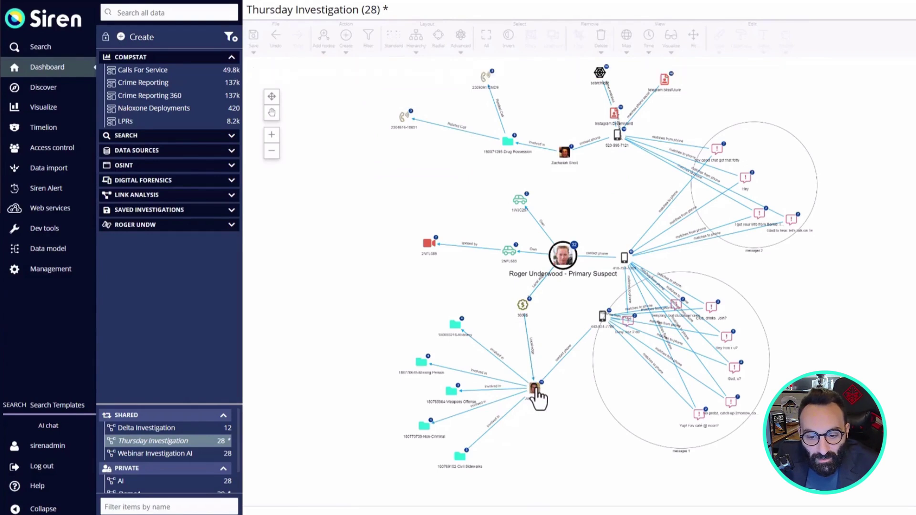
{"action": "left_click", "coordinate": [523, 307]}
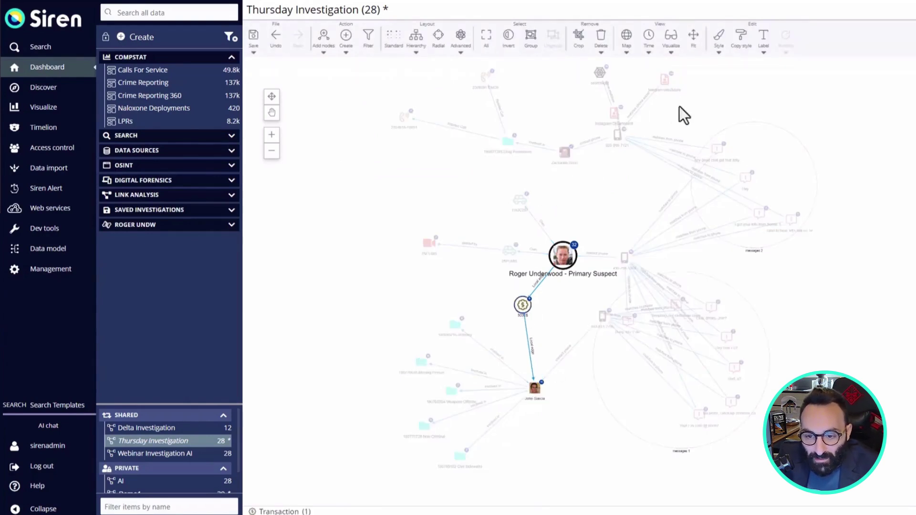
Enlarge the 3000$ node to about size 6 and nudge it into place.
{"action": "left_click", "coordinate": [719, 54]}
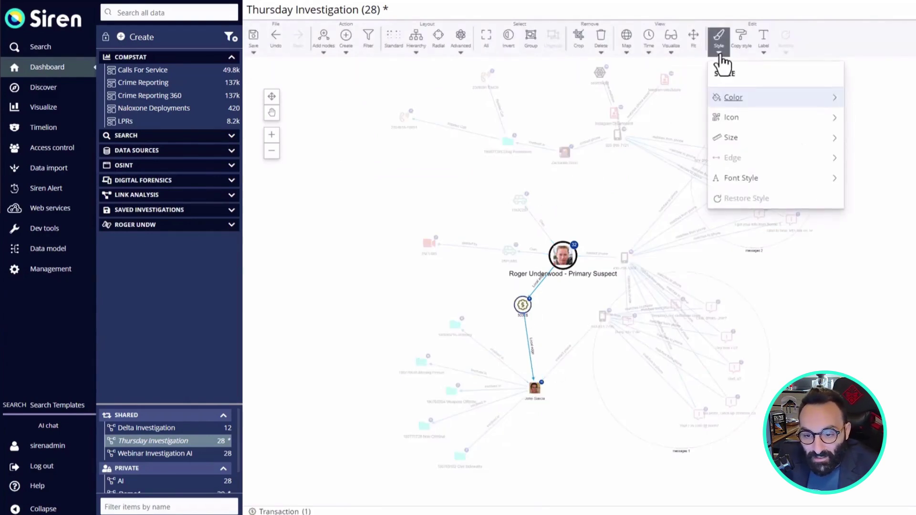
{"action": "left_click", "coordinate": [727, 138]}
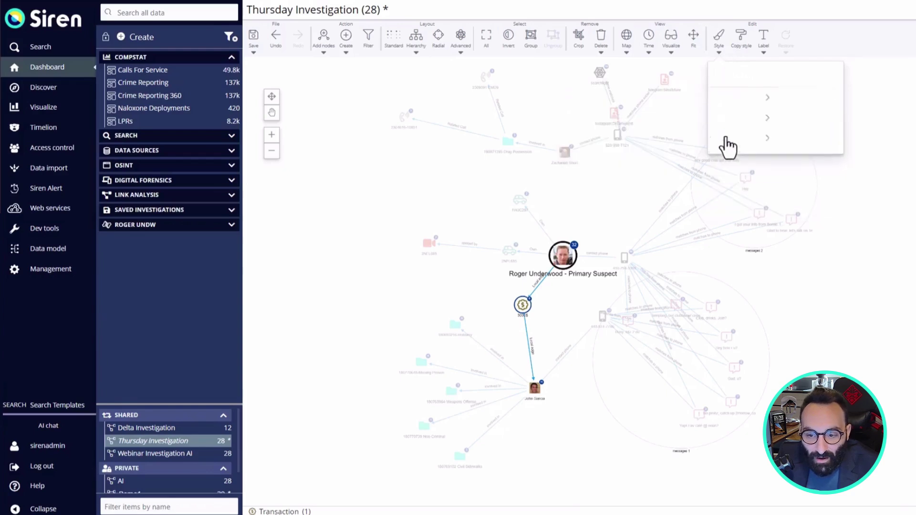
{"action": "left_click_drag", "start_coordinate": [741, 98], "coordinate": [796, 98]}
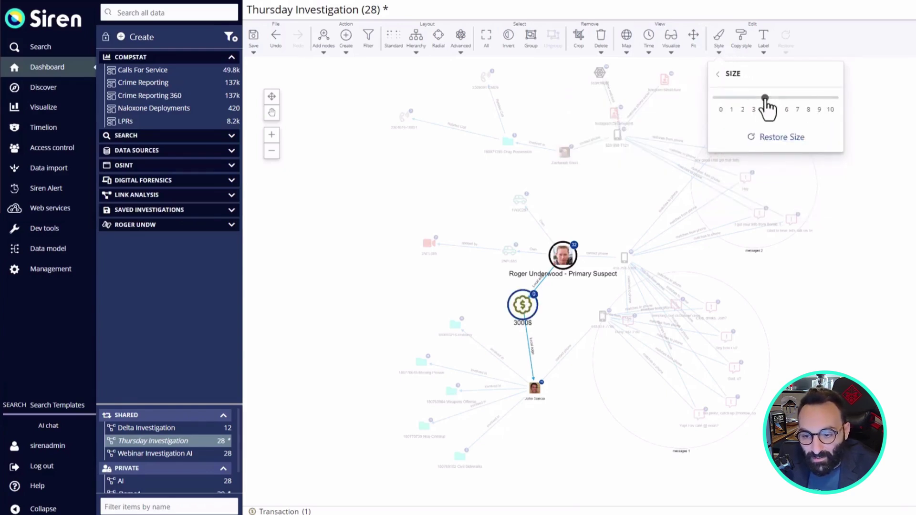
{"action": "left_click", "coordinate": [891, 114]}
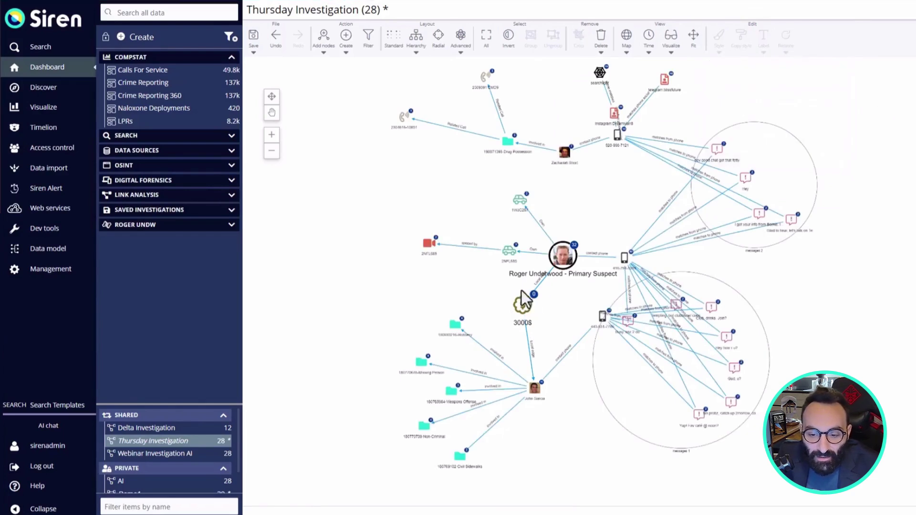
{"action": "left_click_drag", "start_coordinate": [523, 306], "coordinate": [504, 309]}
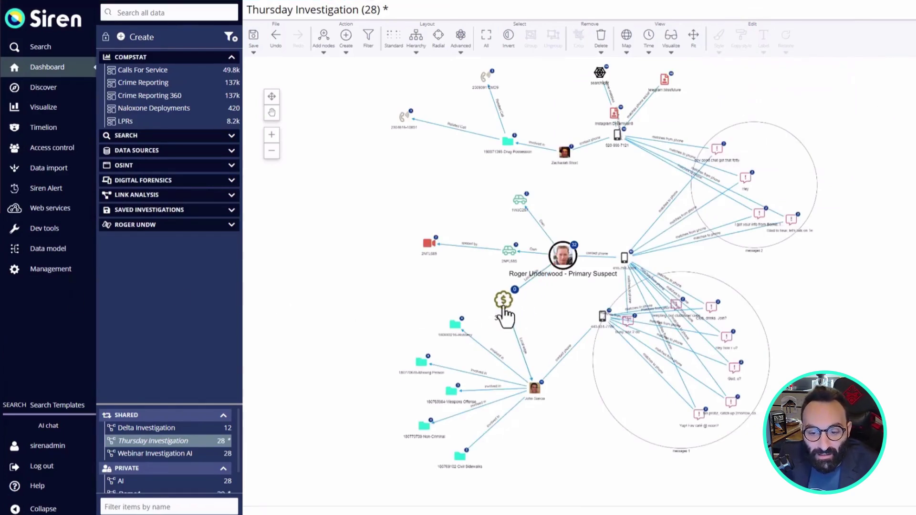
{"action": "left_click_drag", "start_coordinate": [505, 312], "coordinate": [521, 318]}
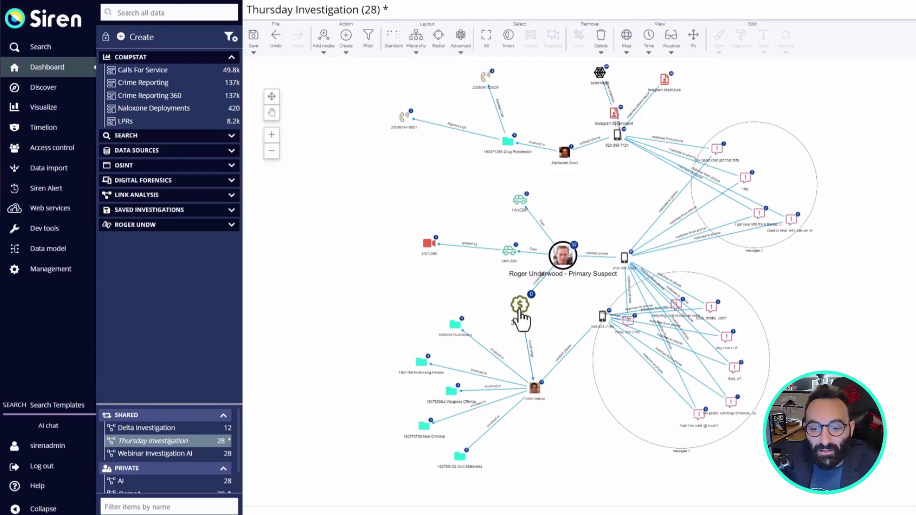